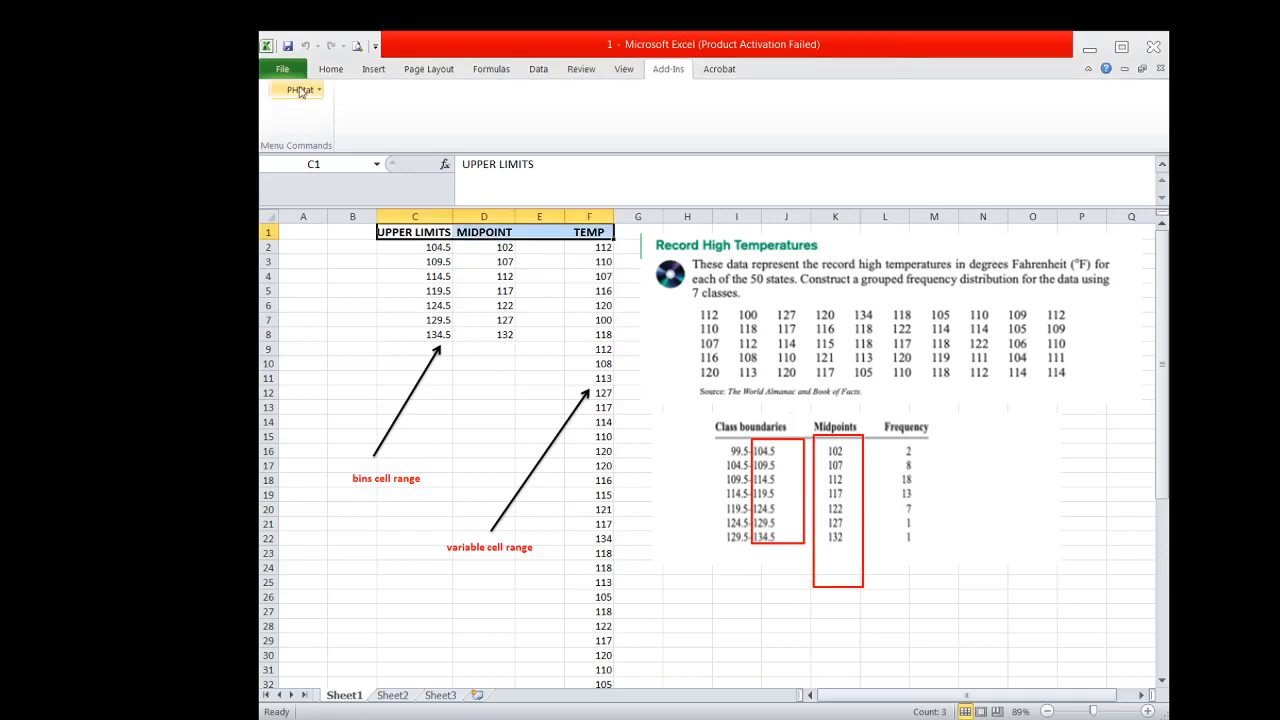
- Start a PHStat Frequency Distribution and set the variable cell range to the TEMP column, Sheet1 F1:F51
click(300, 90)
mouse_move(311, 139)
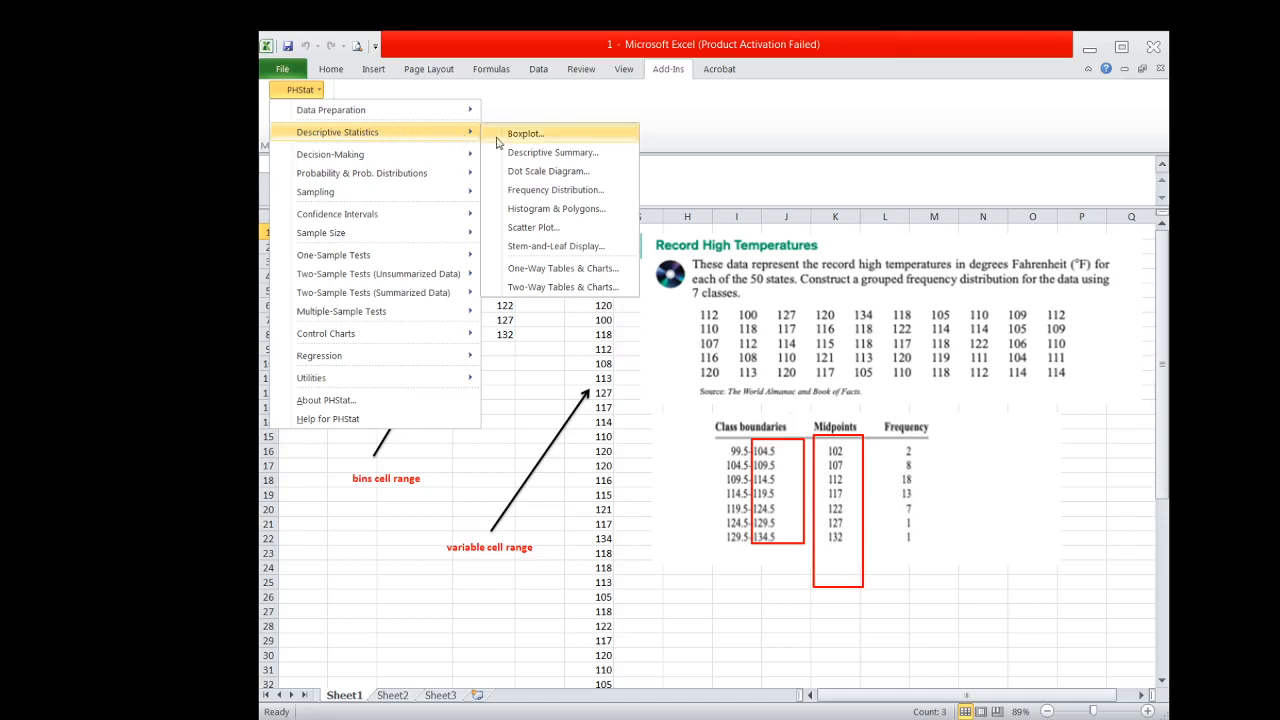
click(537, 190)
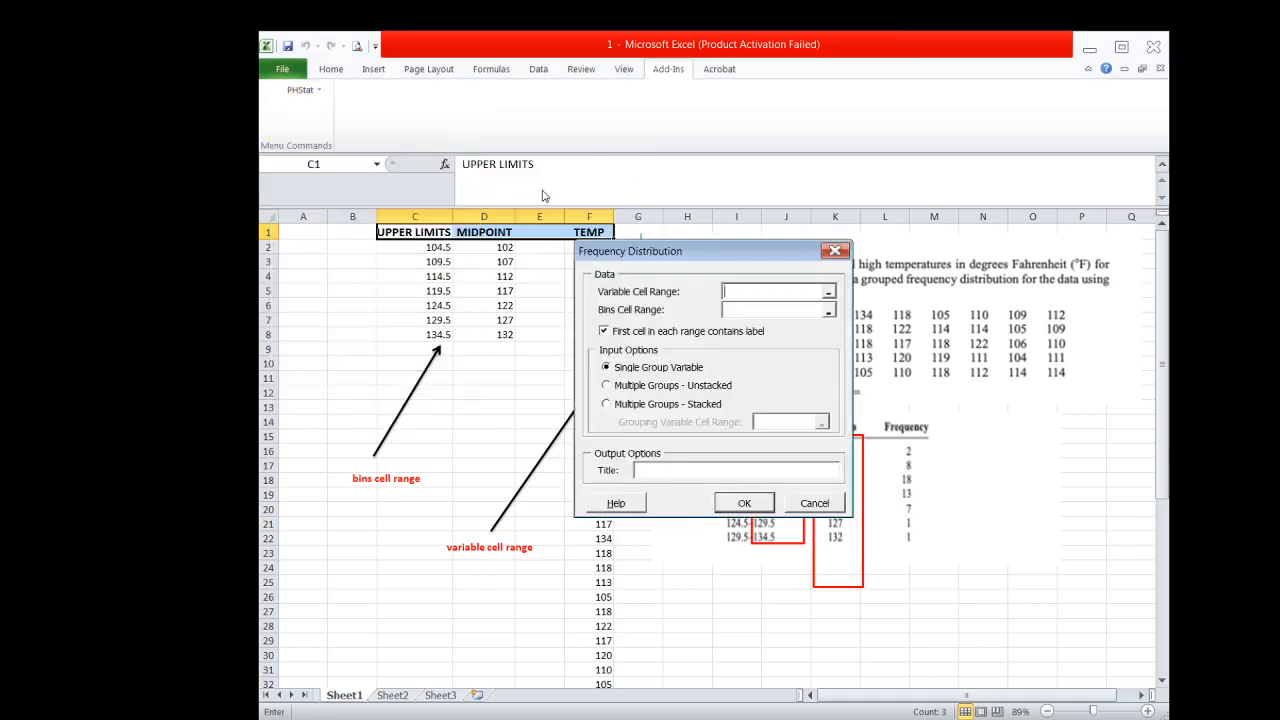
drag(668, 262, 898, 151)
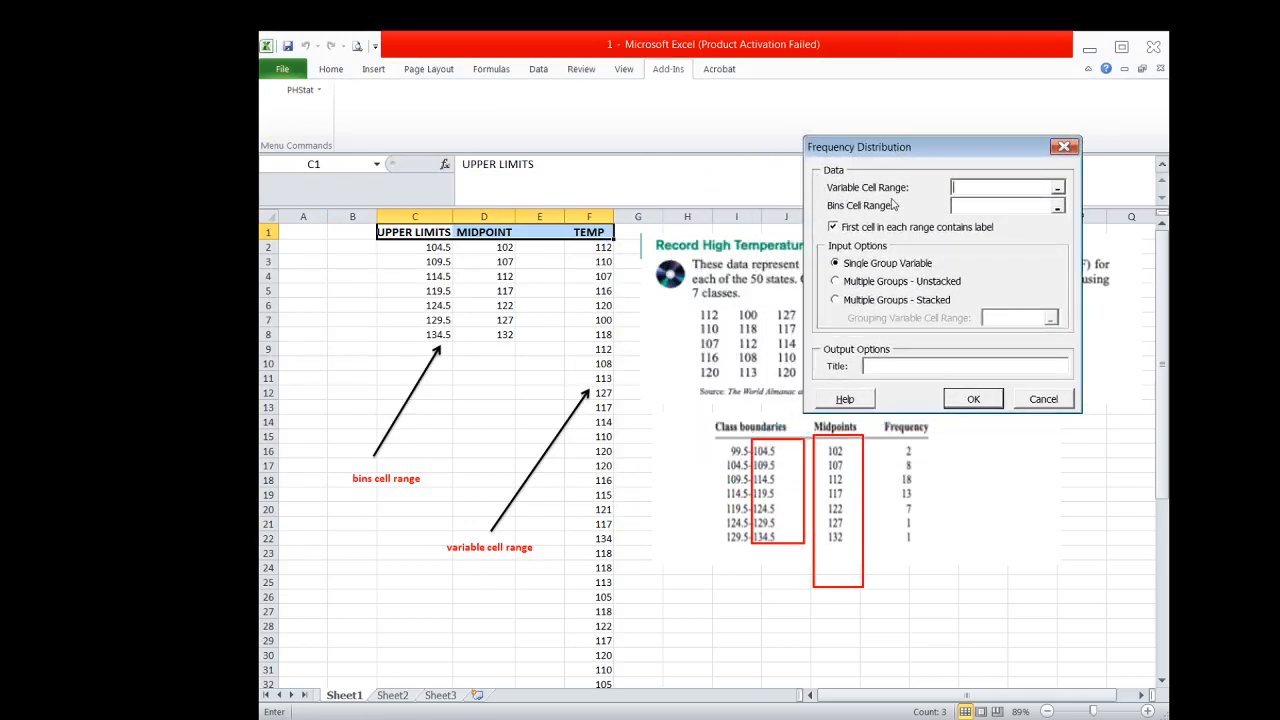
click(1058, 190)
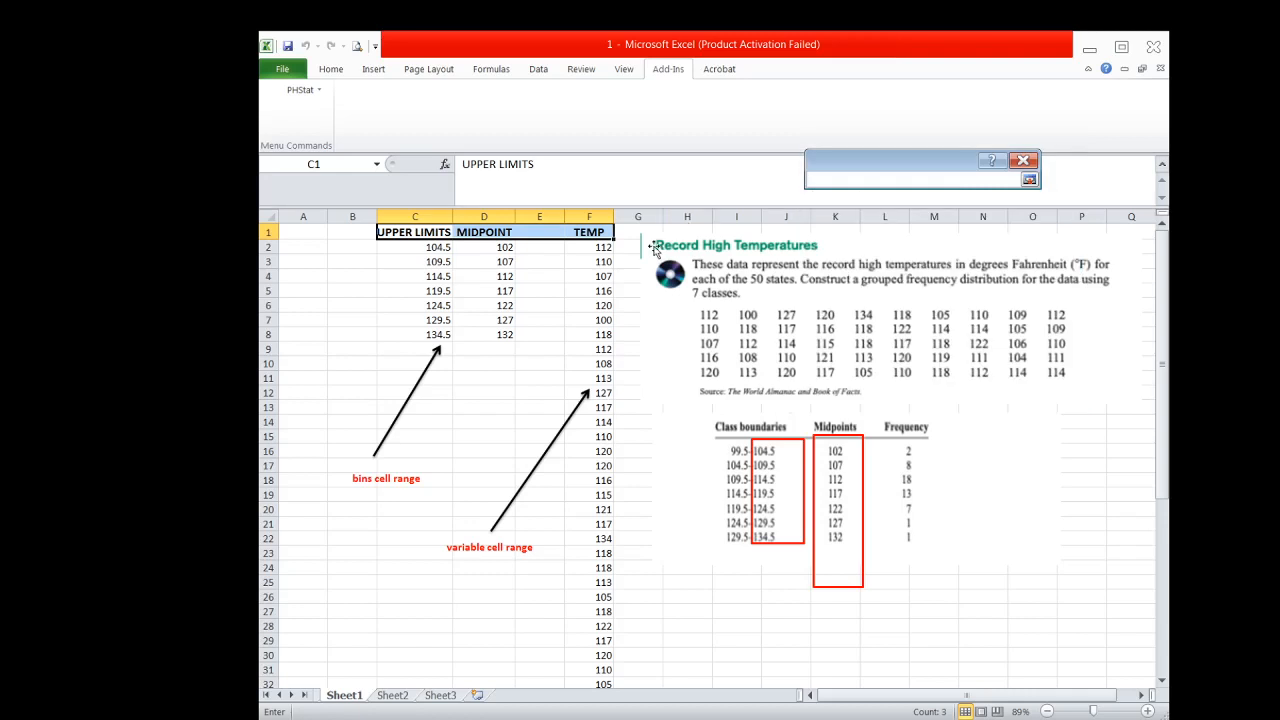
drag(590, 232, 583, 654)
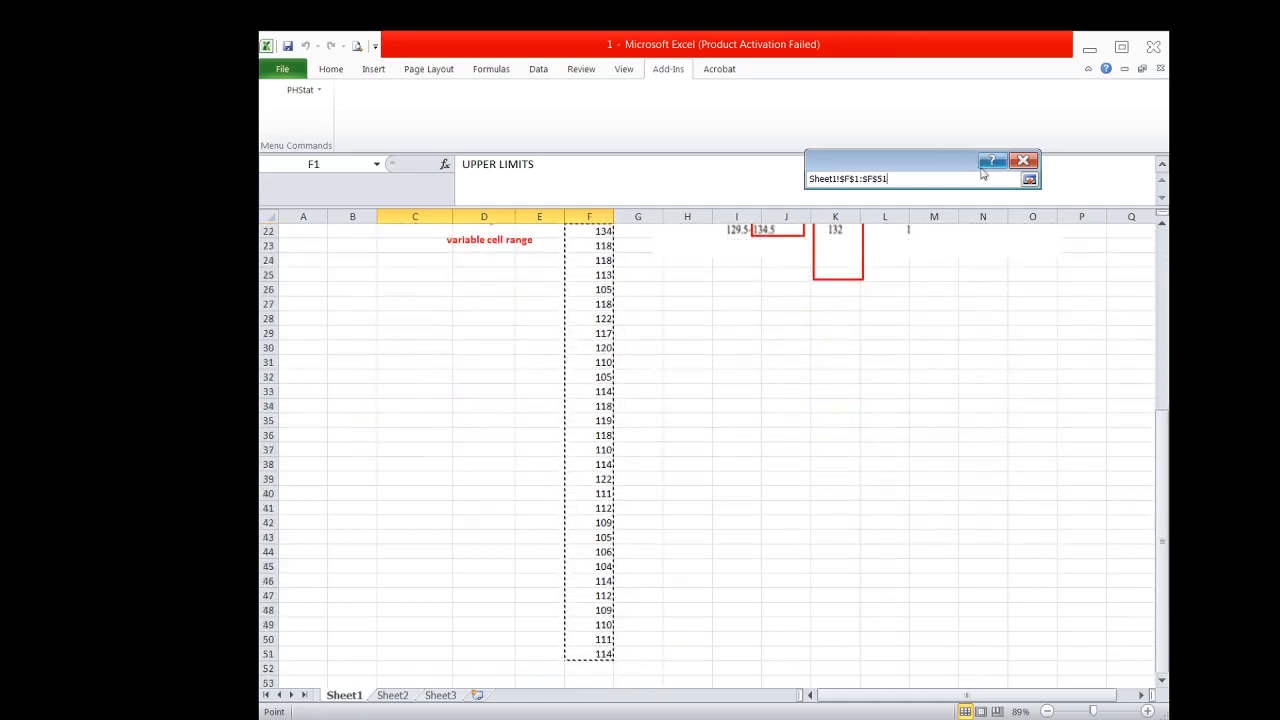
click(1029, 179)
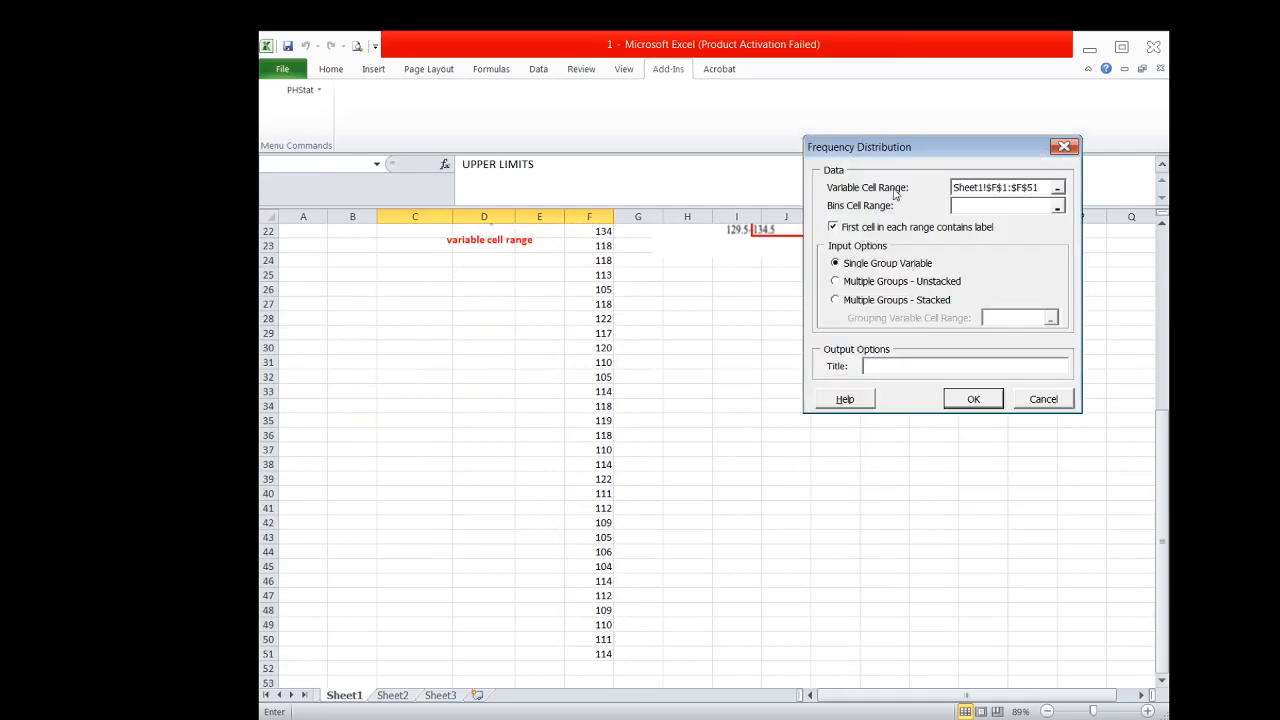
- Set the bins cell range to the UPPER LIMITS column, C1:C8, and generate the single-group frequency distribution
click(1057, 207)
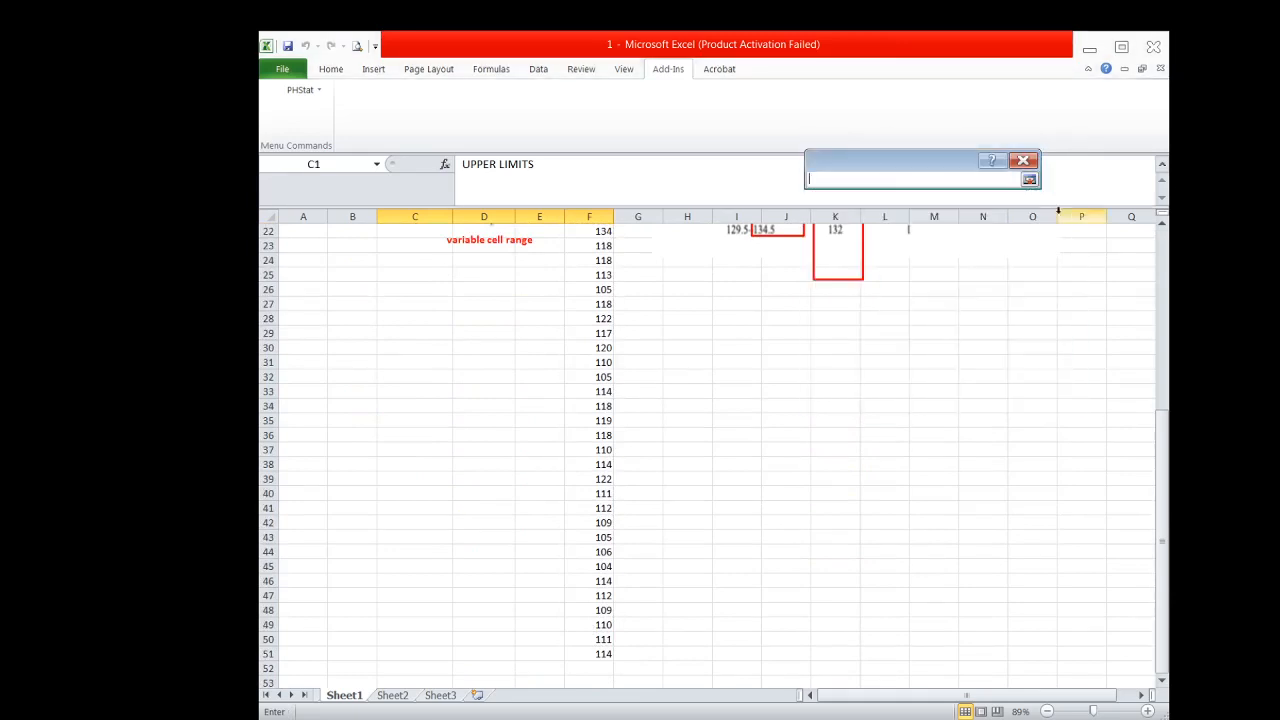
drag(1165, 455, 1165, 275)
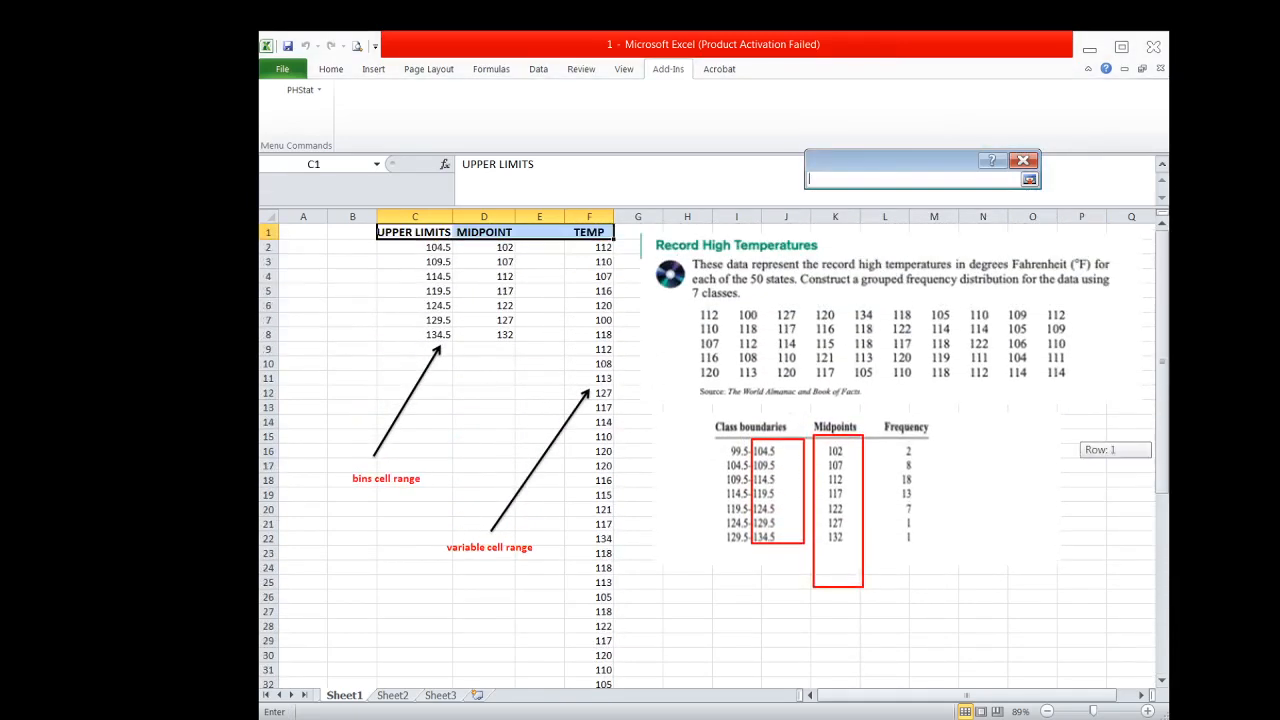
drag(436, 232, 428, 334)
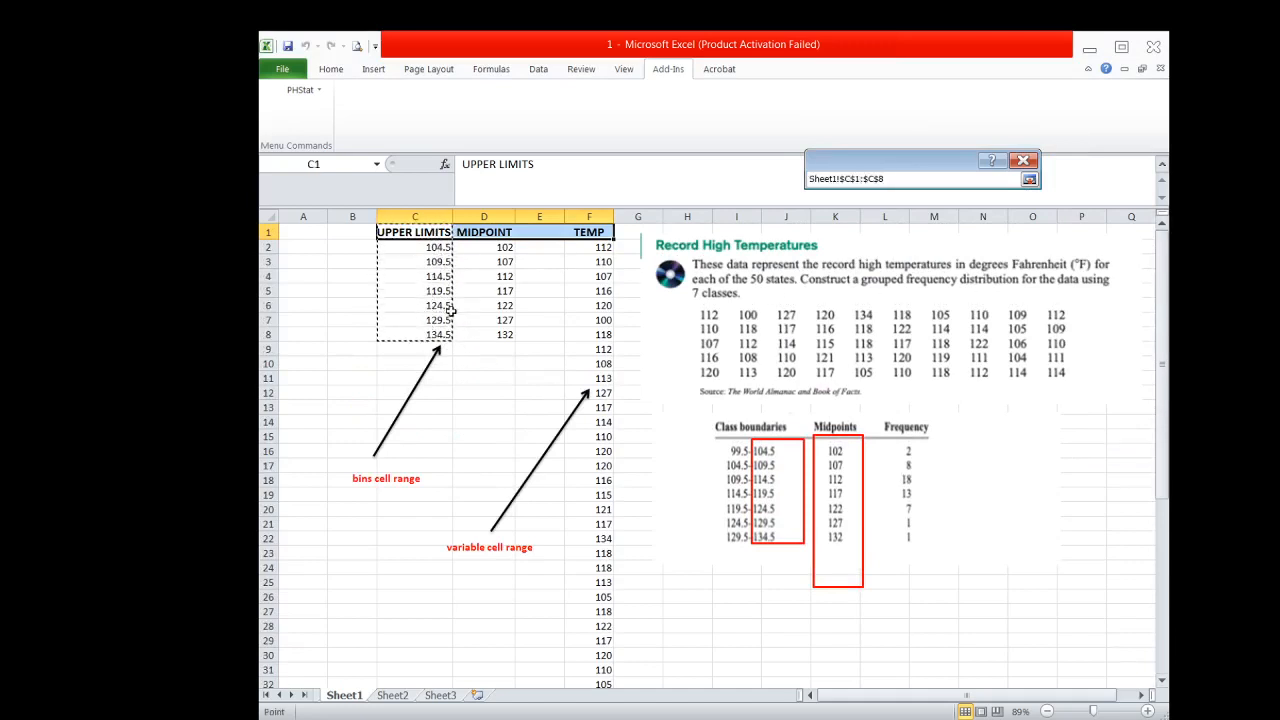
click(1029, 181)
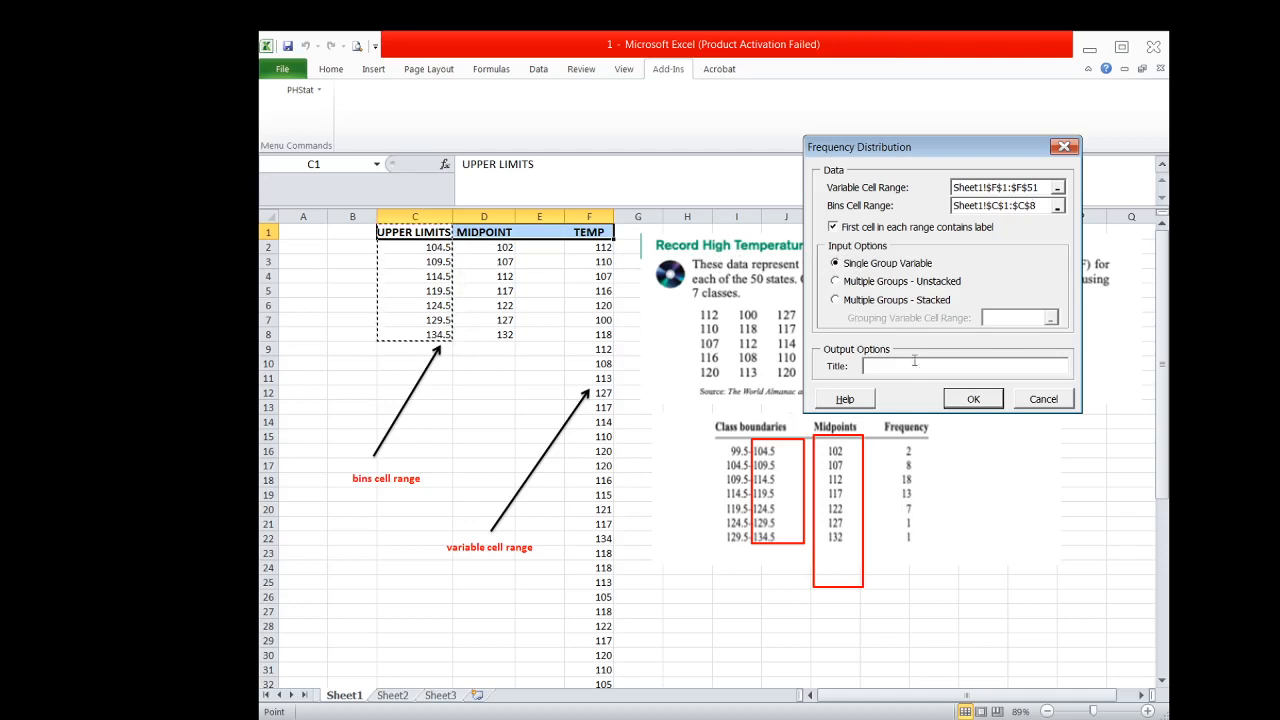
click(970, 400)
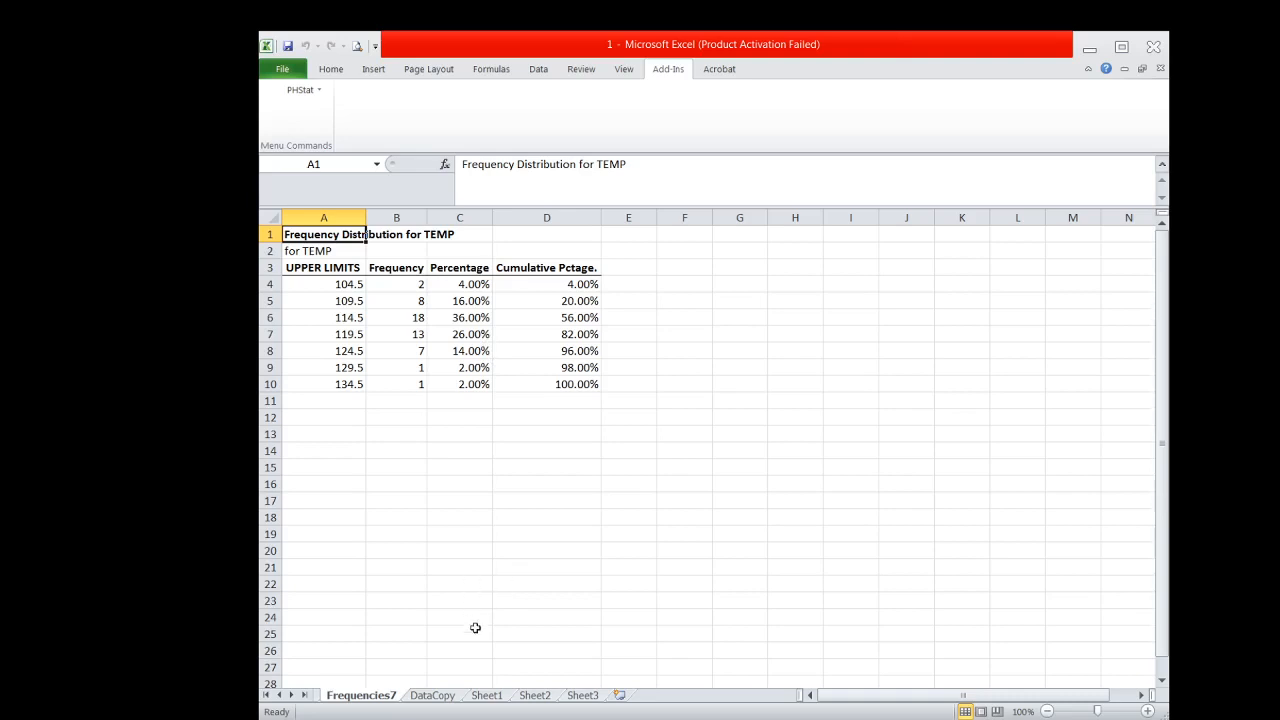
- Start PHStat's Histogram & Polygons for the data on Sheet1 and set the variable cell range to F1:F50
click(497, 700)
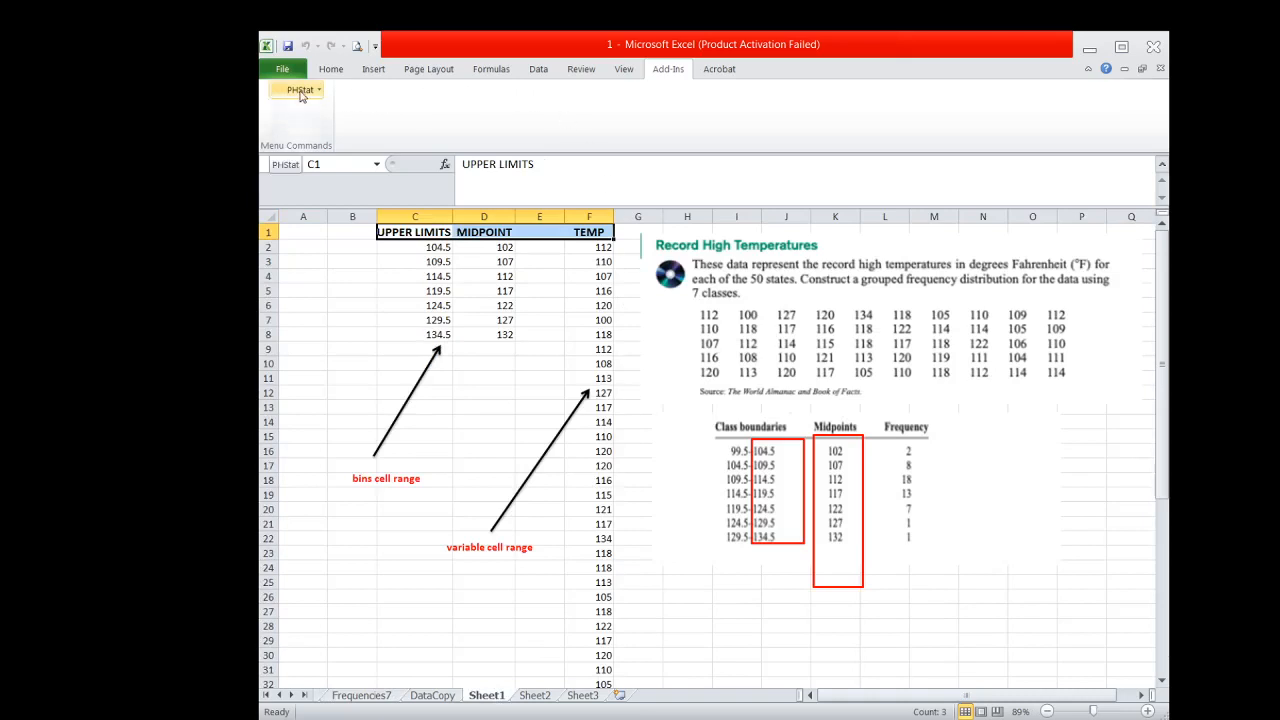
click(300, 91)
mouse_move(309, 131)
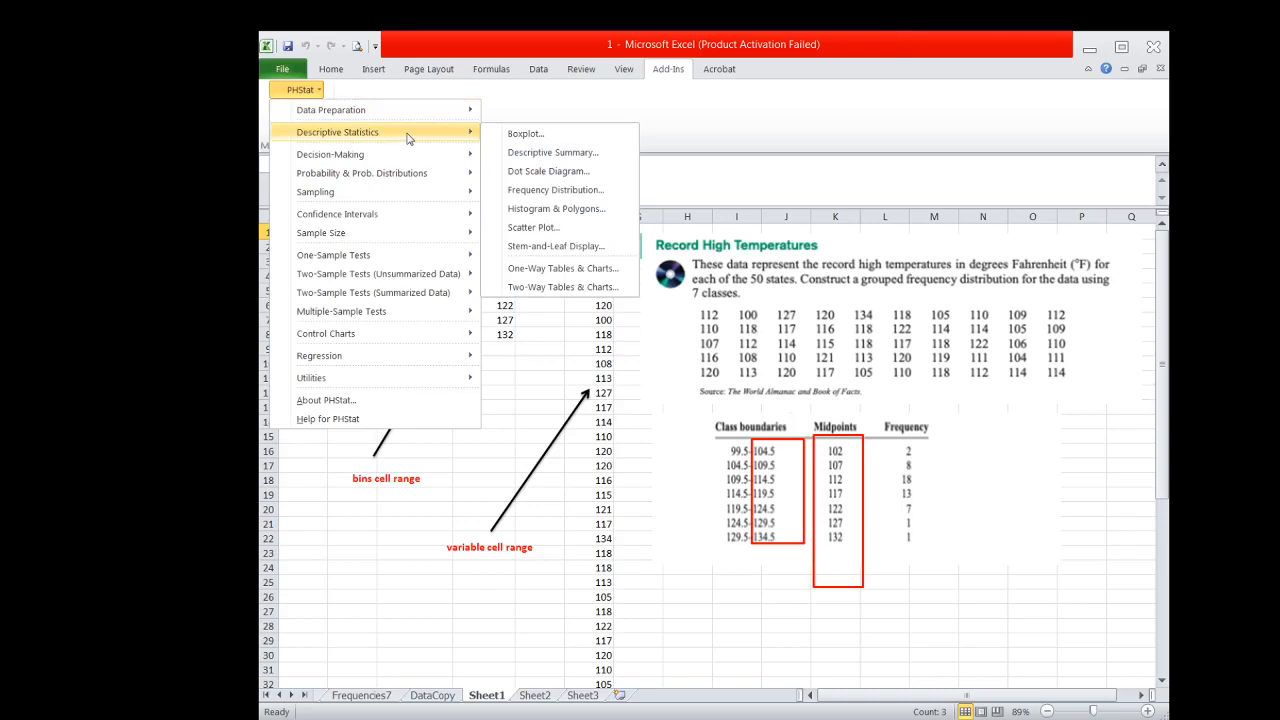
click(535, 213)
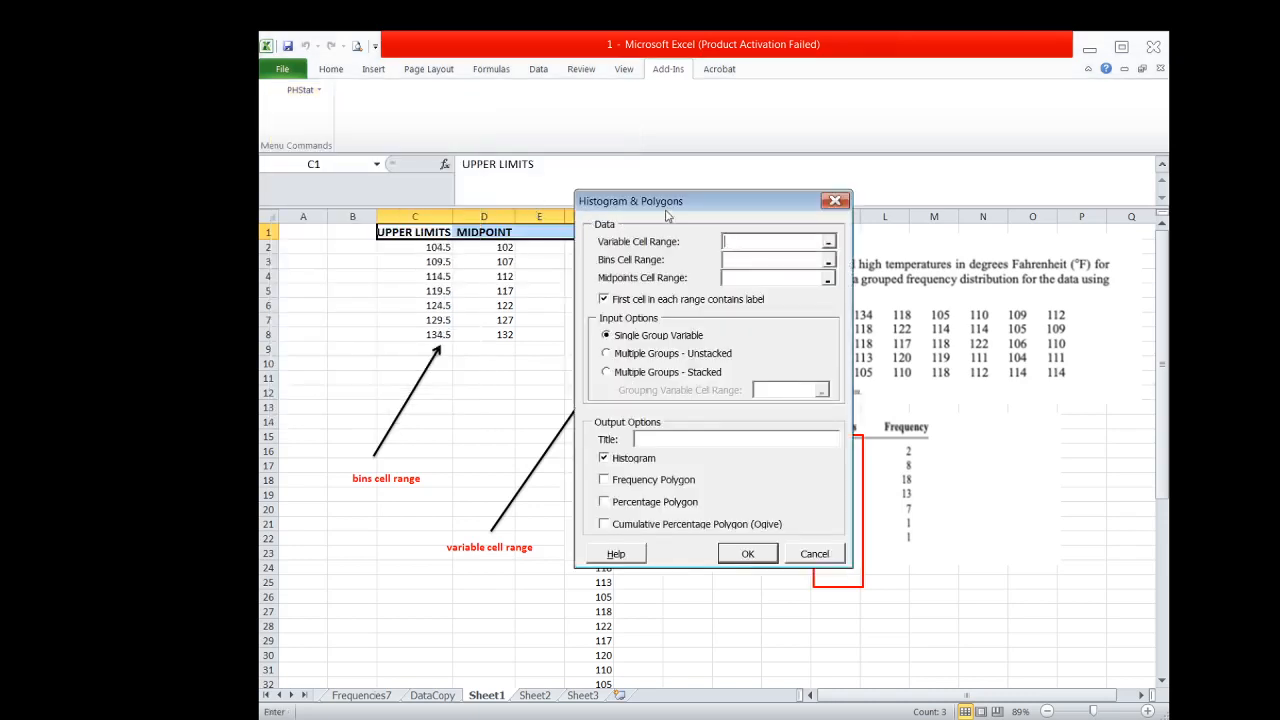
drag(676, 189, 882, 176)
click(941, 205)
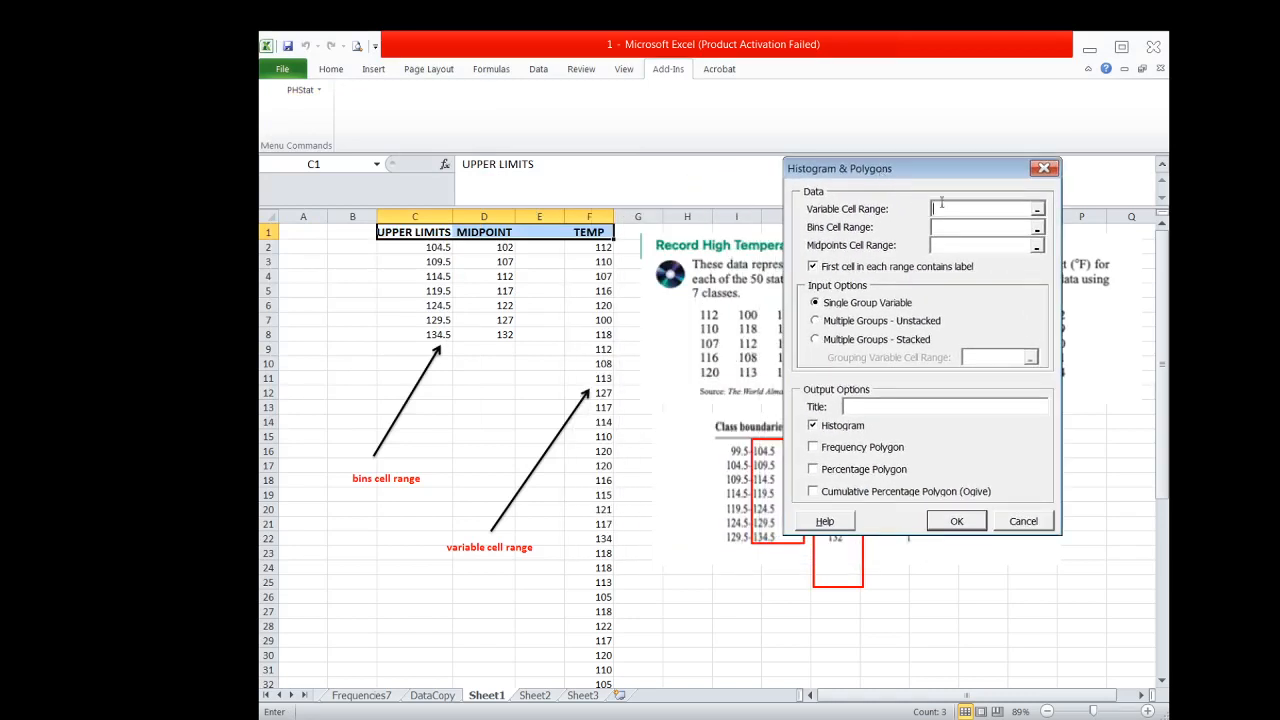
click(1037, 209)
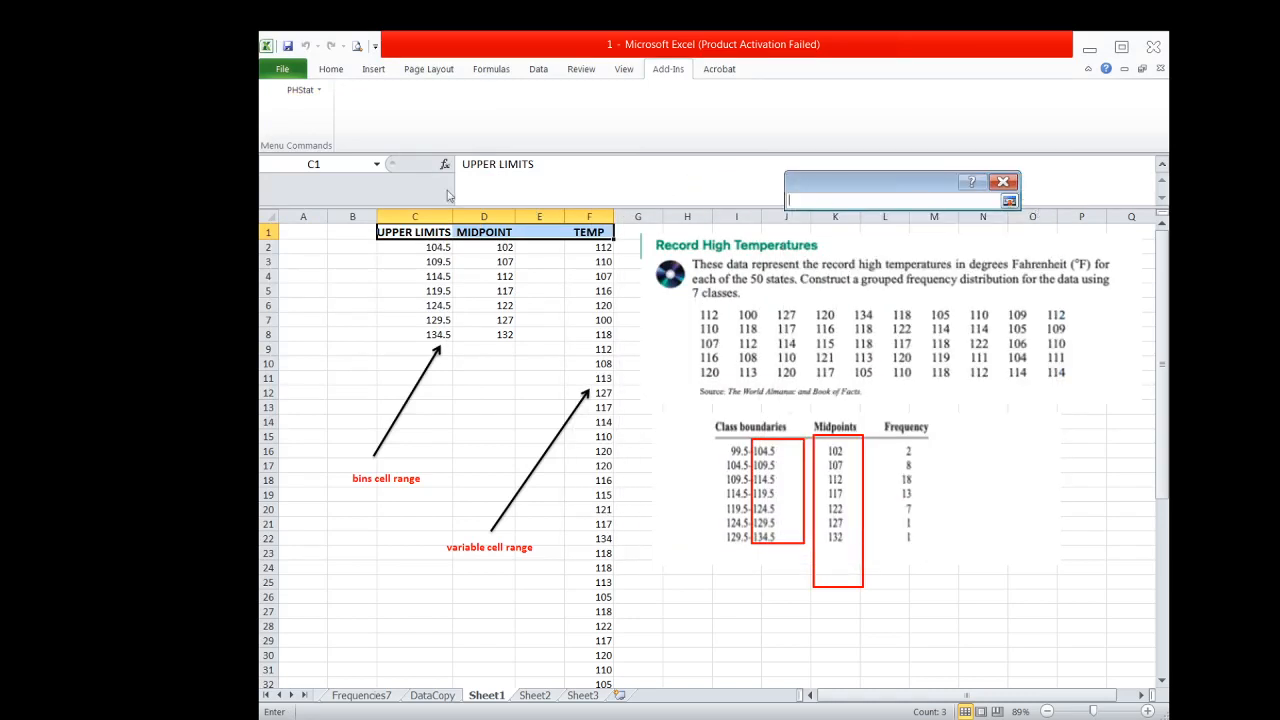
drag(594, 231, 598, 643)
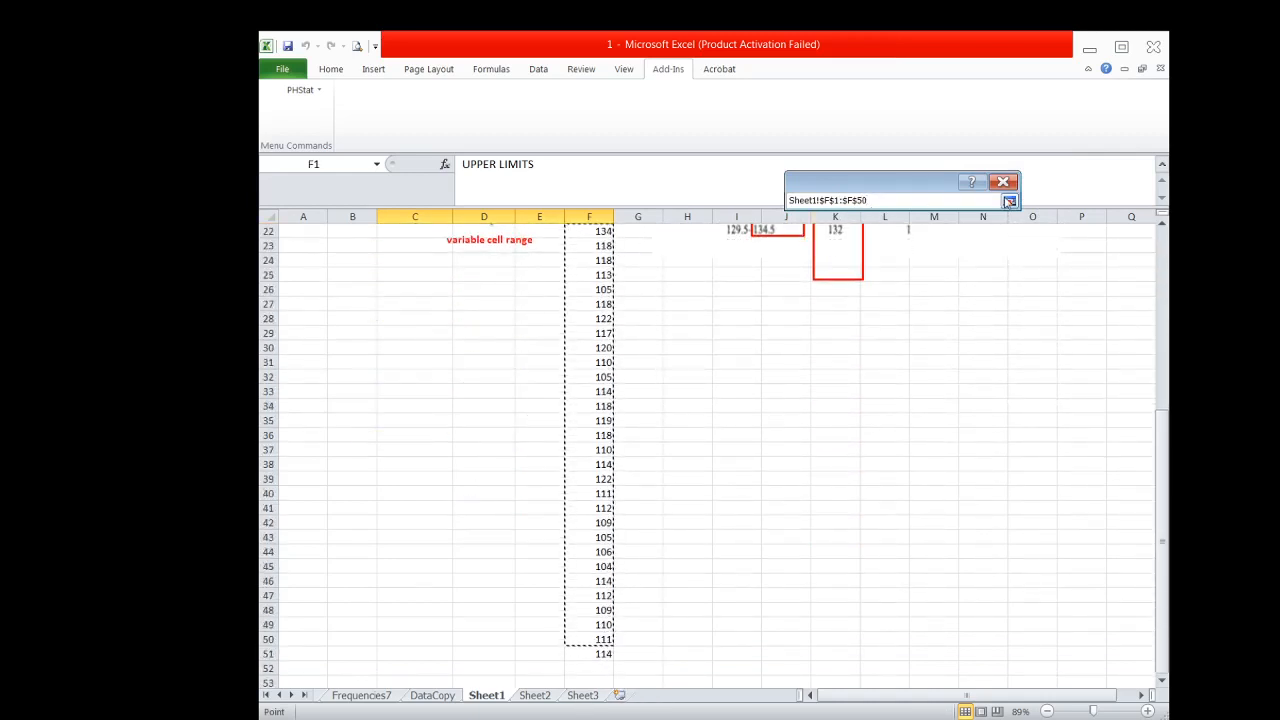
click(1009, 200)
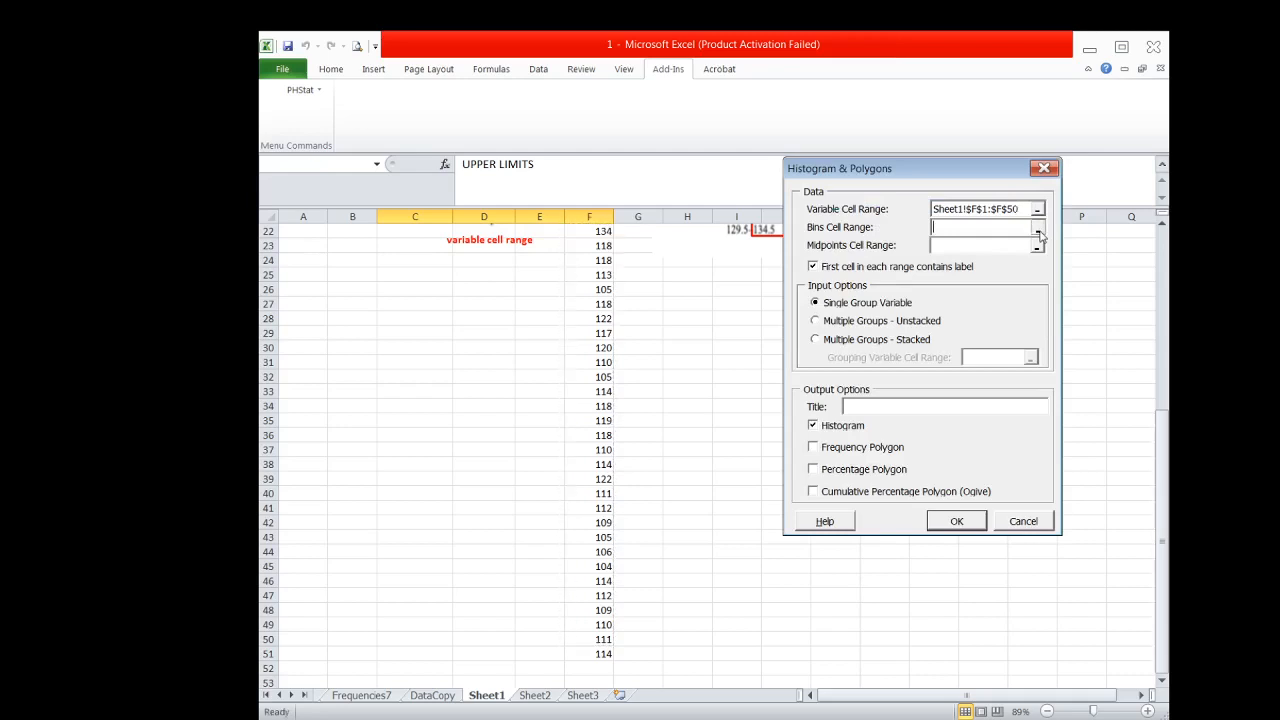
- Set the bins cell range to the UPPER LIMITS in C1:C8 and the midpoints cell range to D1:D8
click(1037, 228)
drag(1161, 438, 1161, 252)
drag(440, 233, 447, 332)
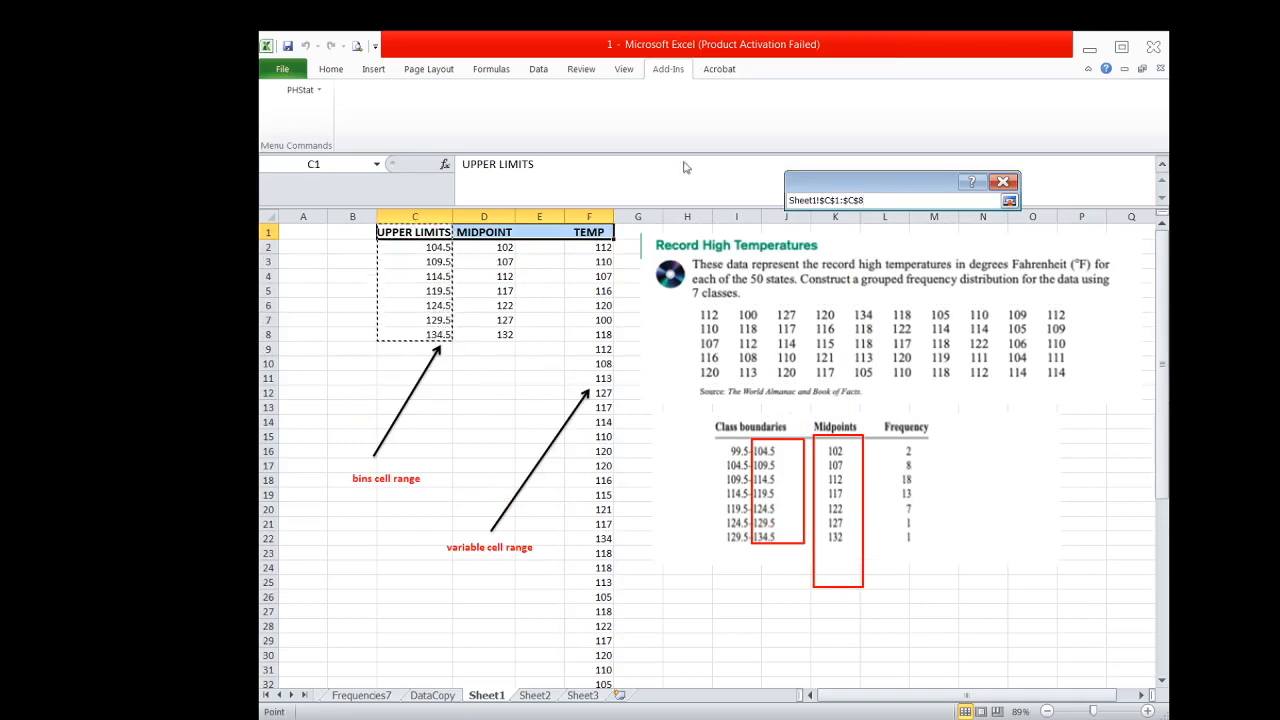
click(1009, 200)
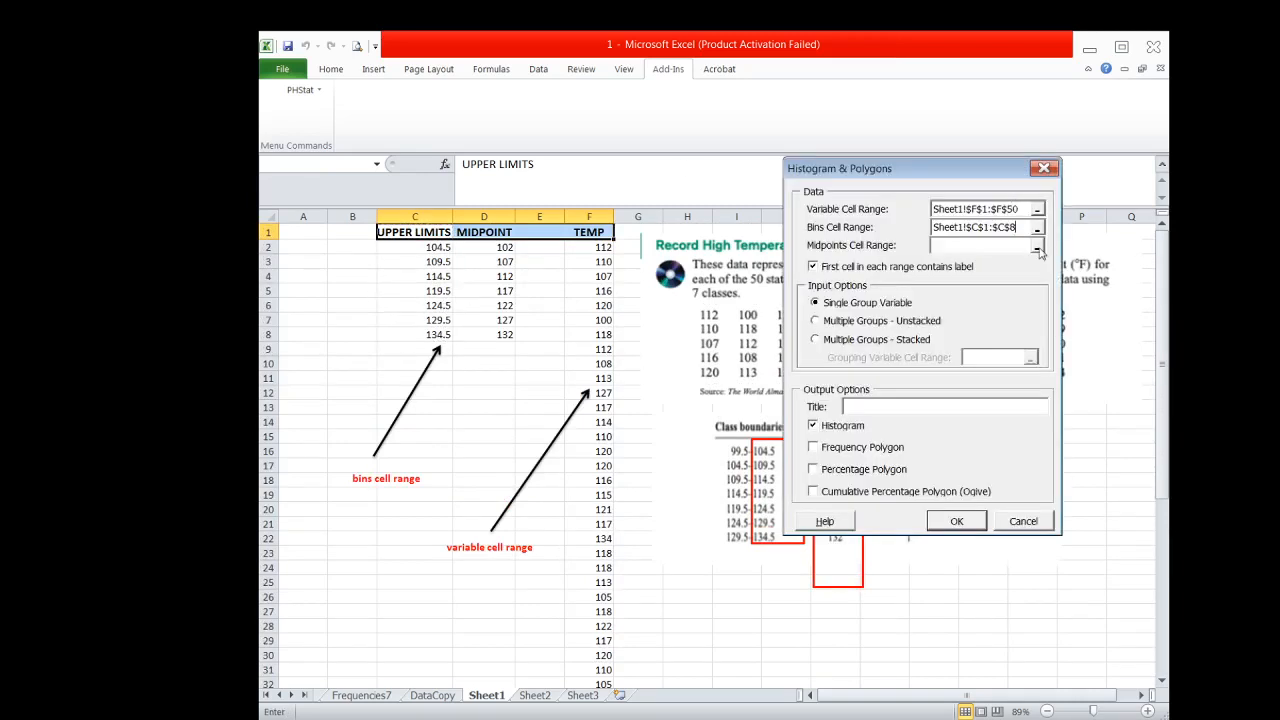
click(1037, 249)
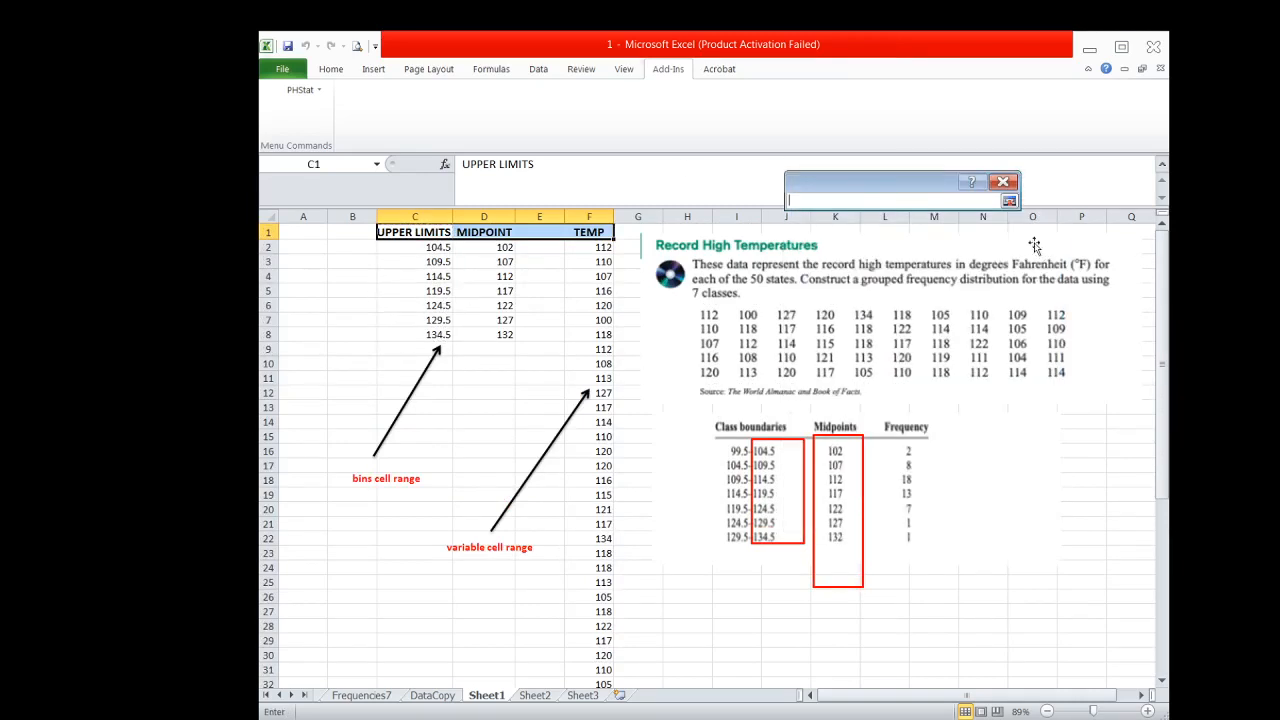
click(500, 231)
drag(500, 231, 503, 334)
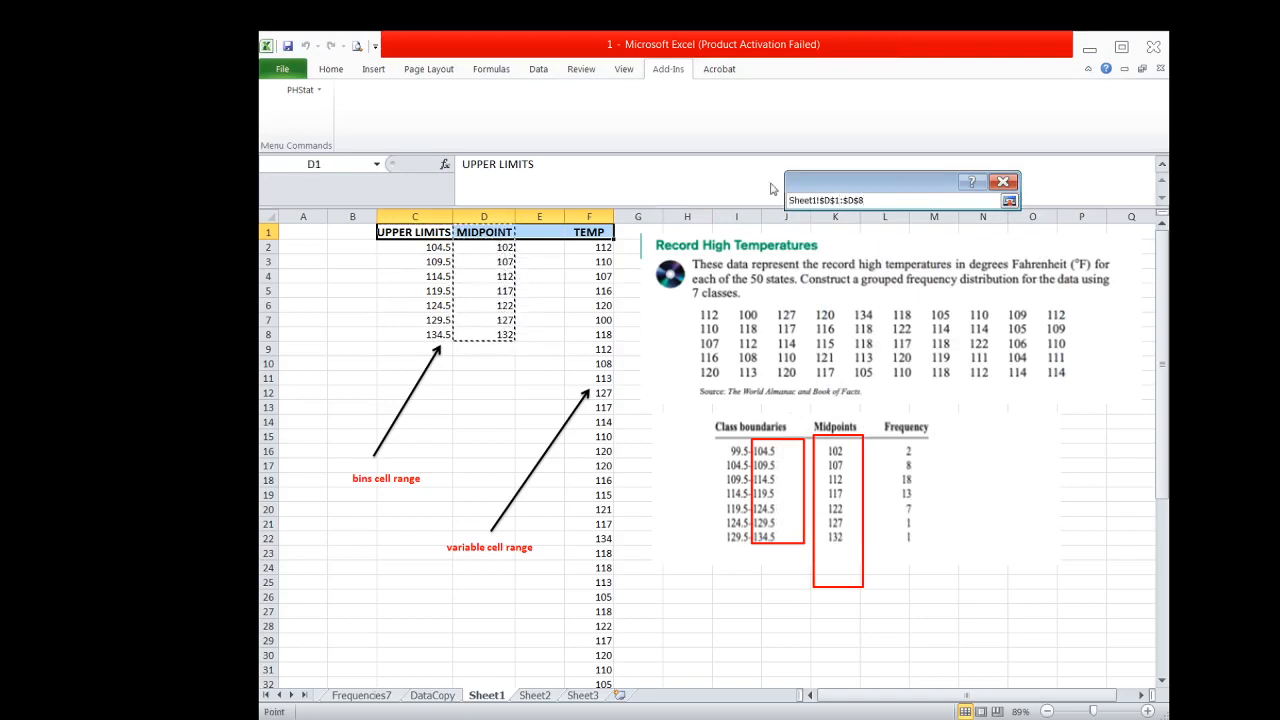
click(1009, 200)
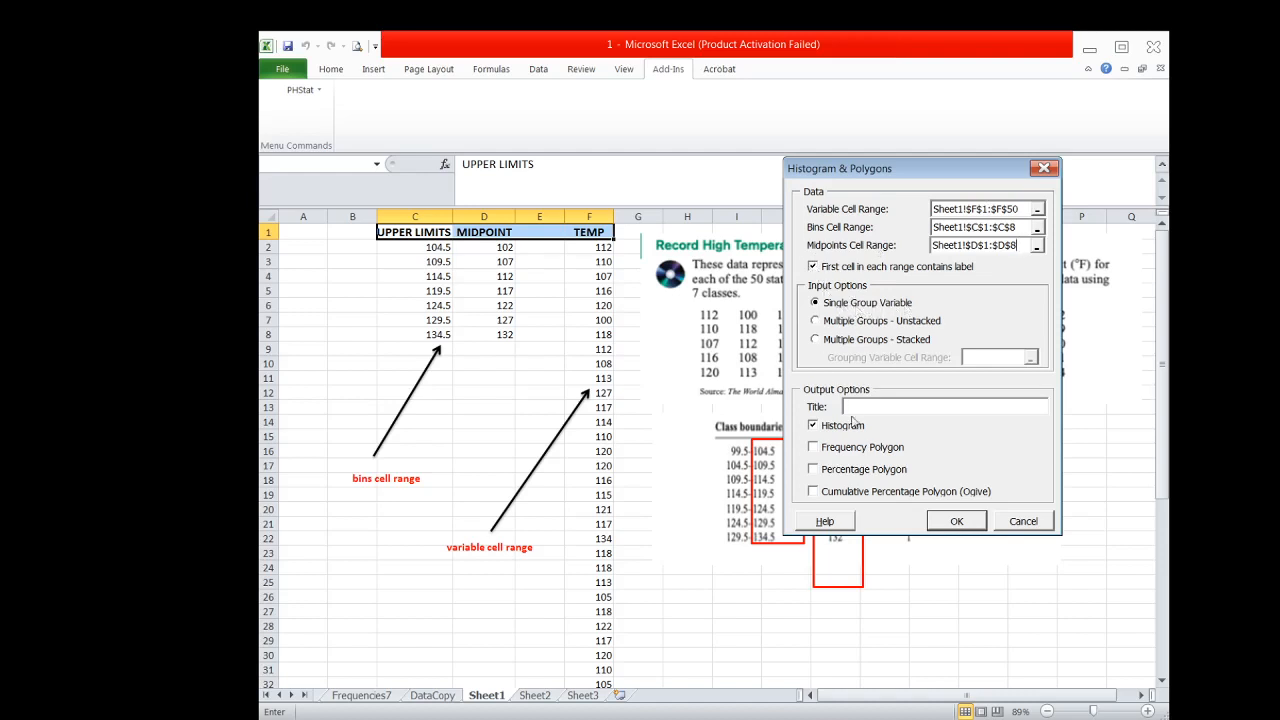
- Add the frequency, percentage and cumulative percentage (ogive) polygons to the histogram output and generate the charts
click(814, 451)
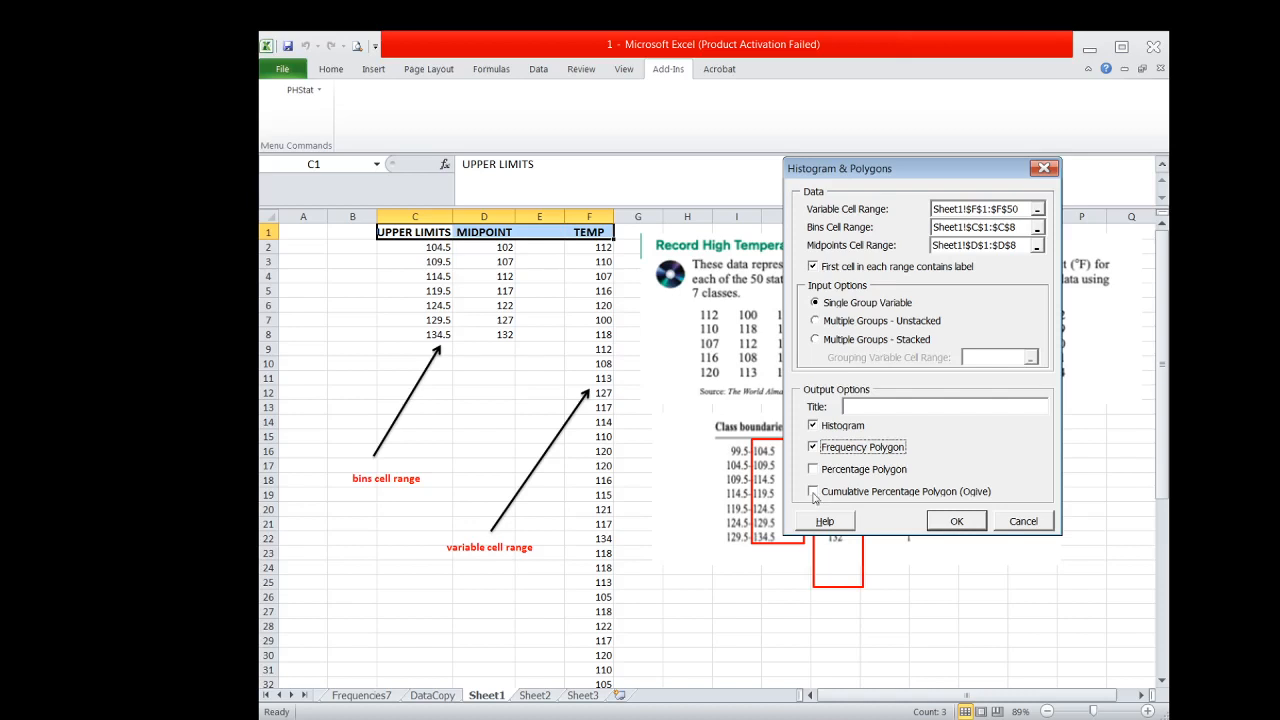
click(814, 494)
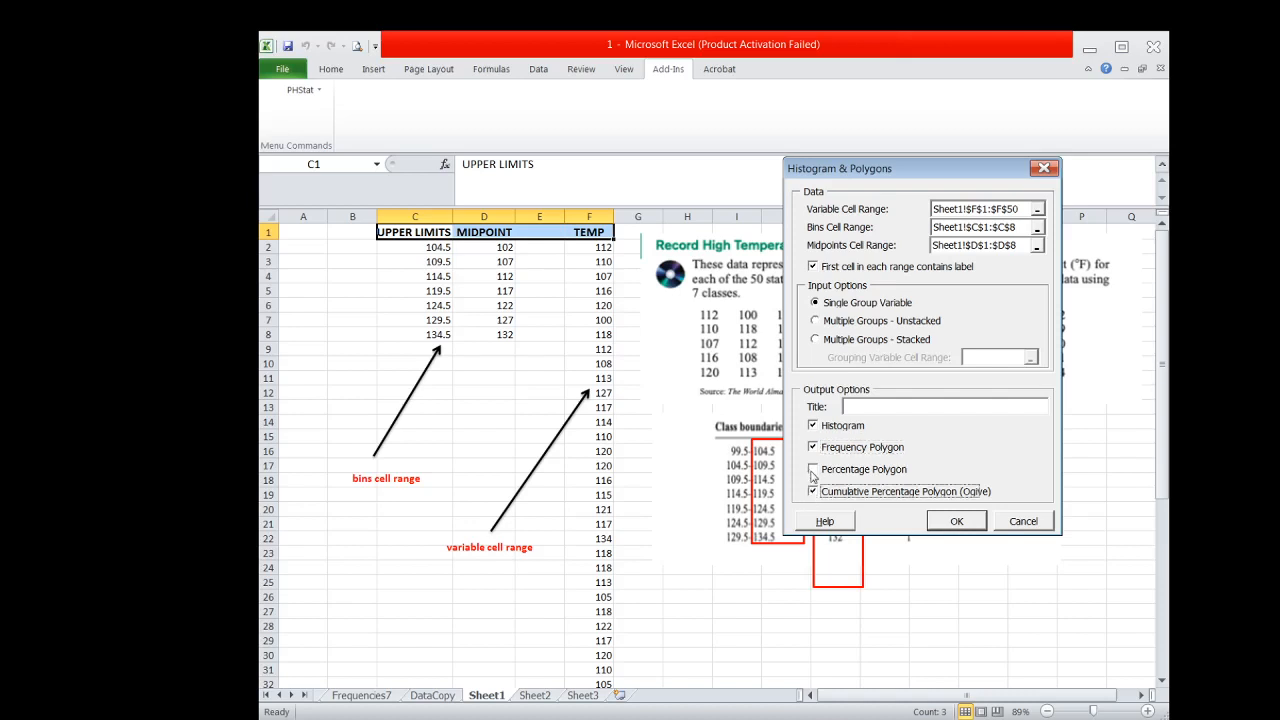
click(812, 471)
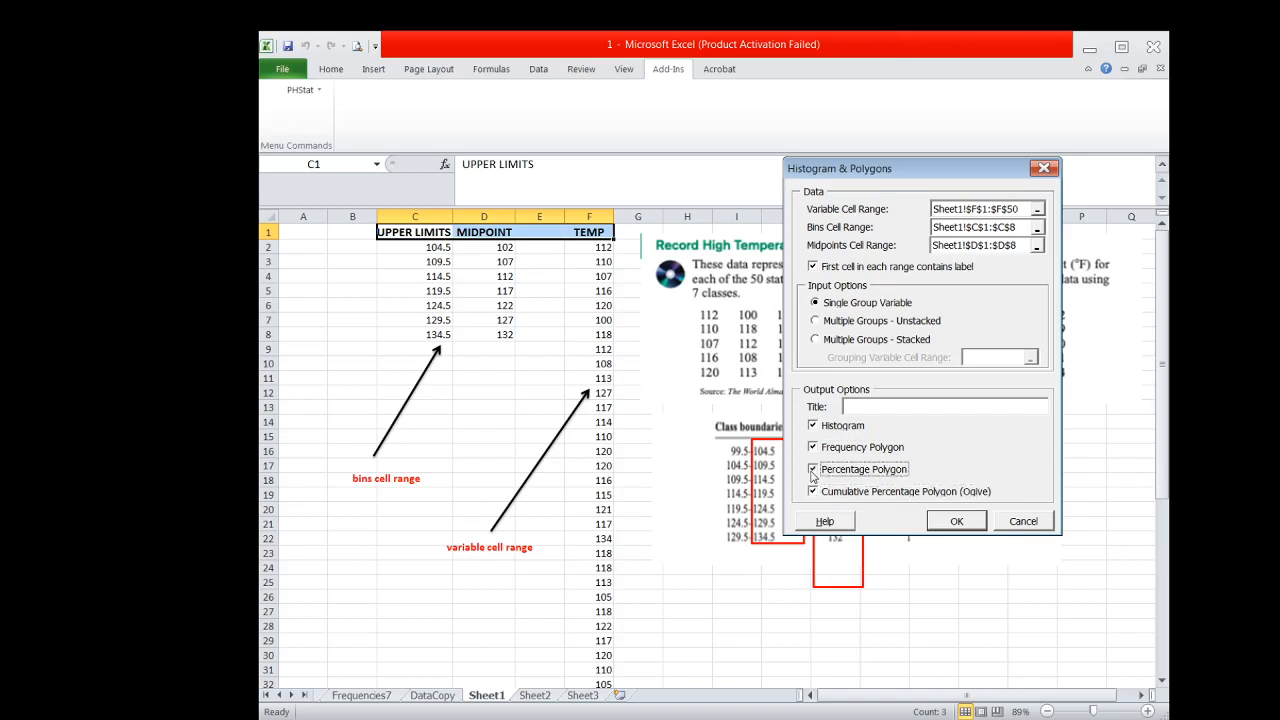
click(940, 521)
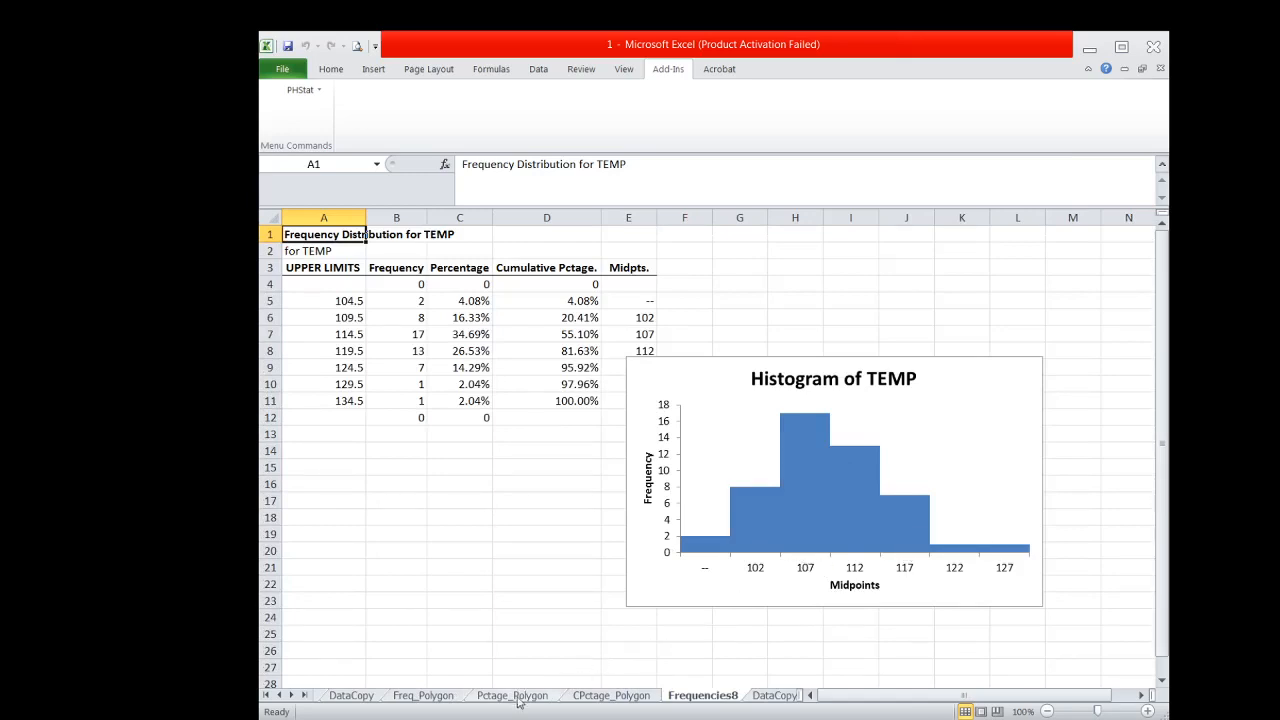
- Examine the frequency, percentage and cumulative percentage polygon charts, and return to the frequency table with the TEMP histogram
click(443, 699)
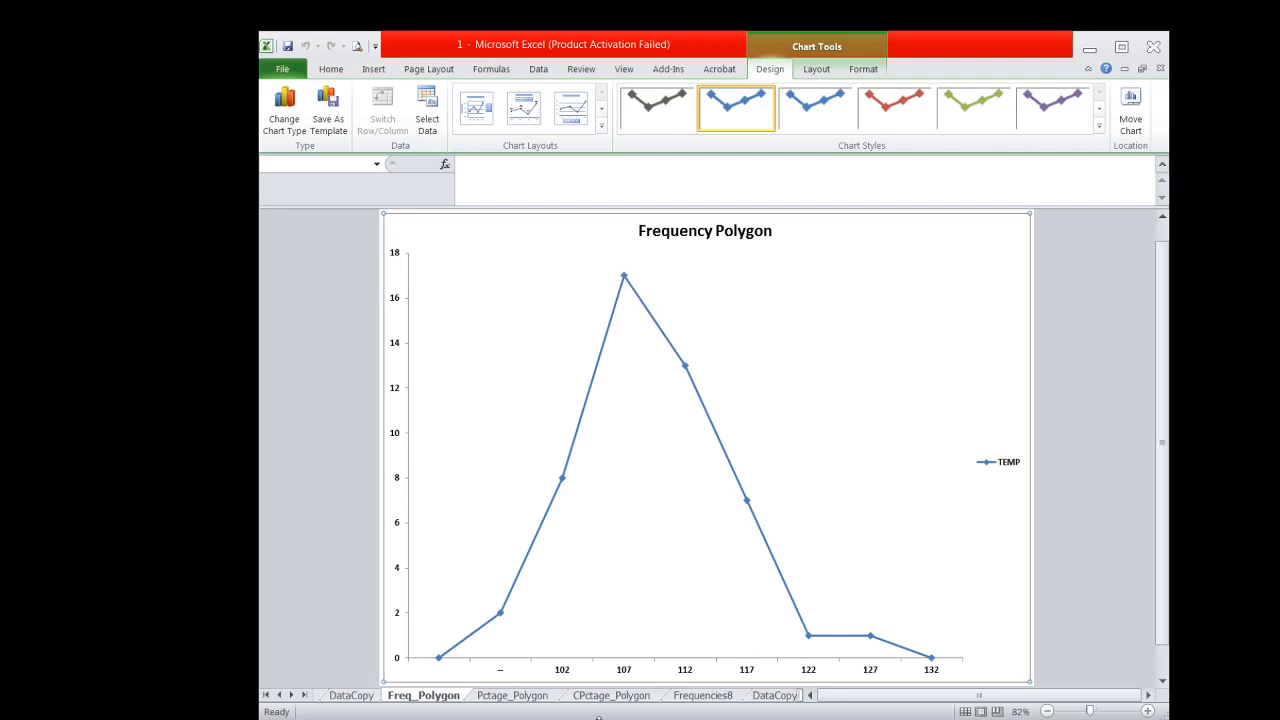
click(524, 699)
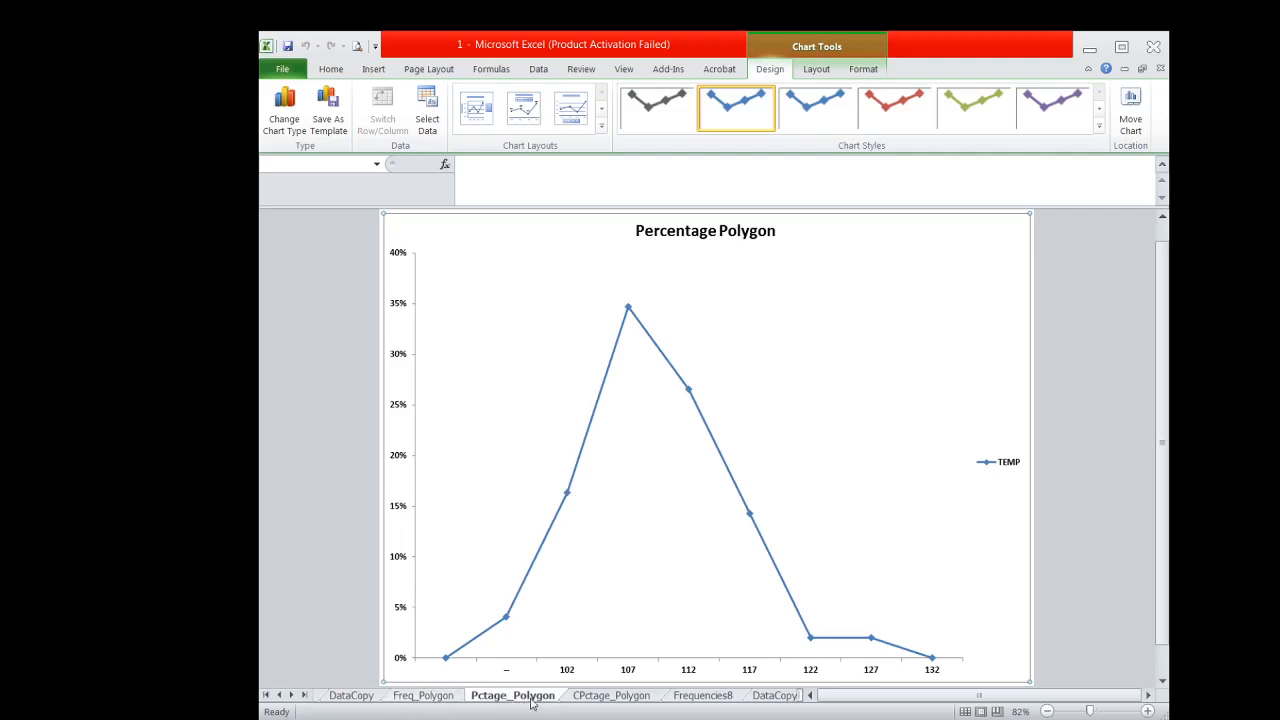
click(593, 697)
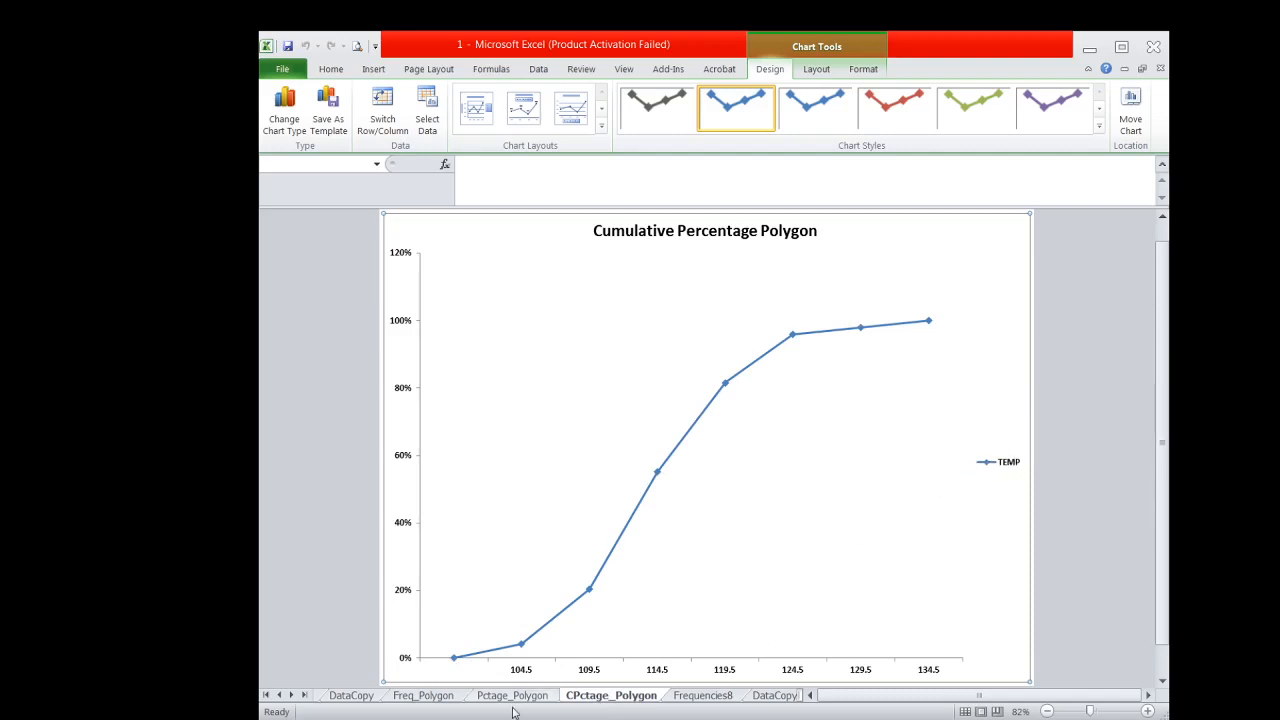
click(304, 695)
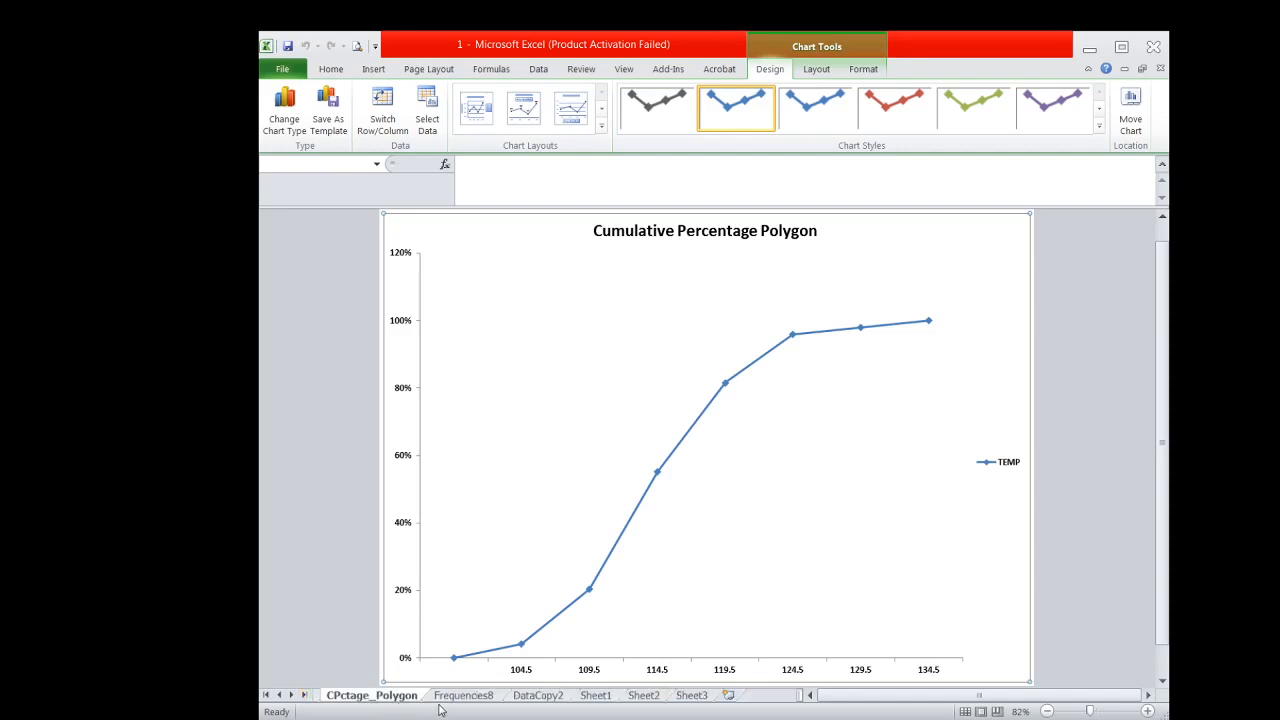
click(279, 695)
click(279, 695)
click(279, 695)
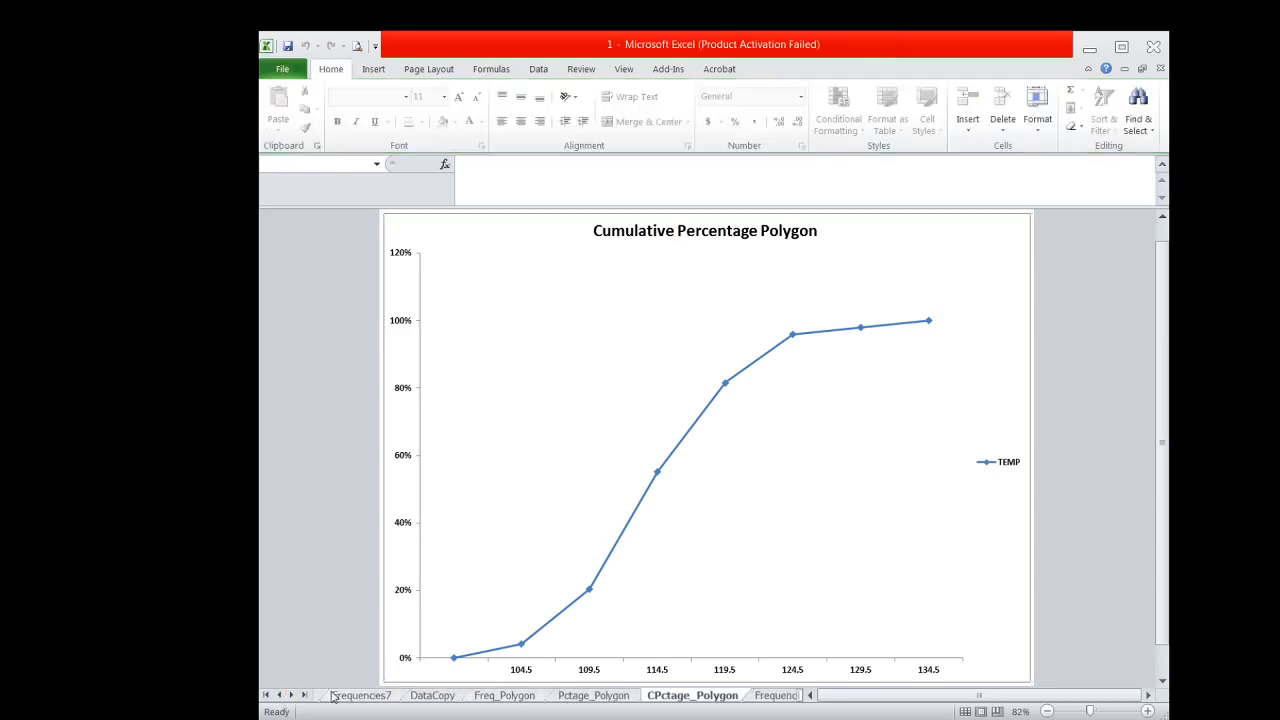
click(304, 695)
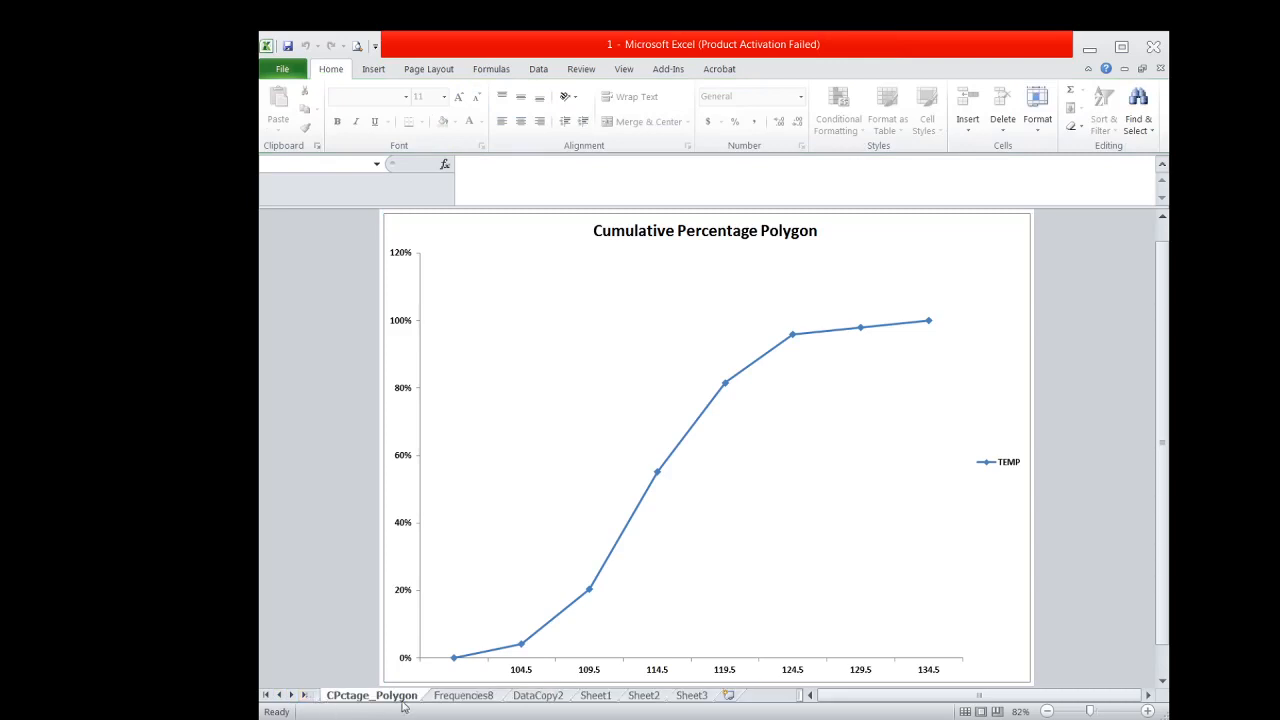
click(475, 699)
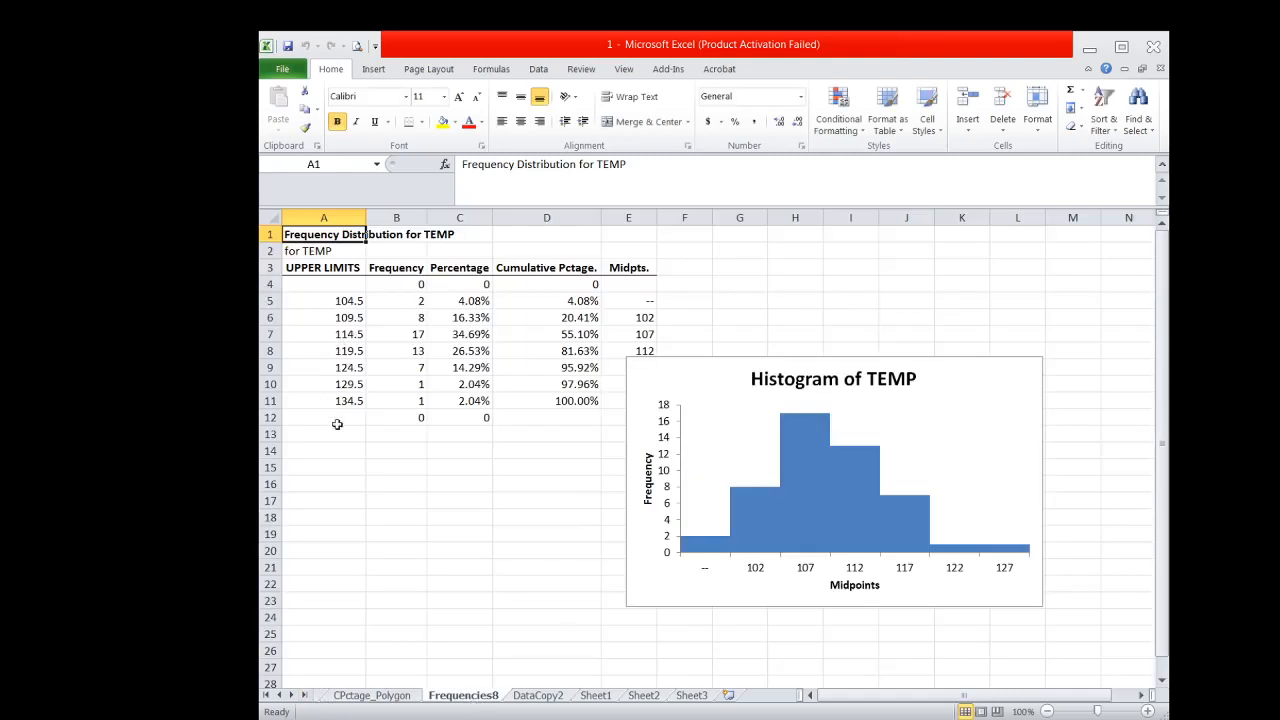